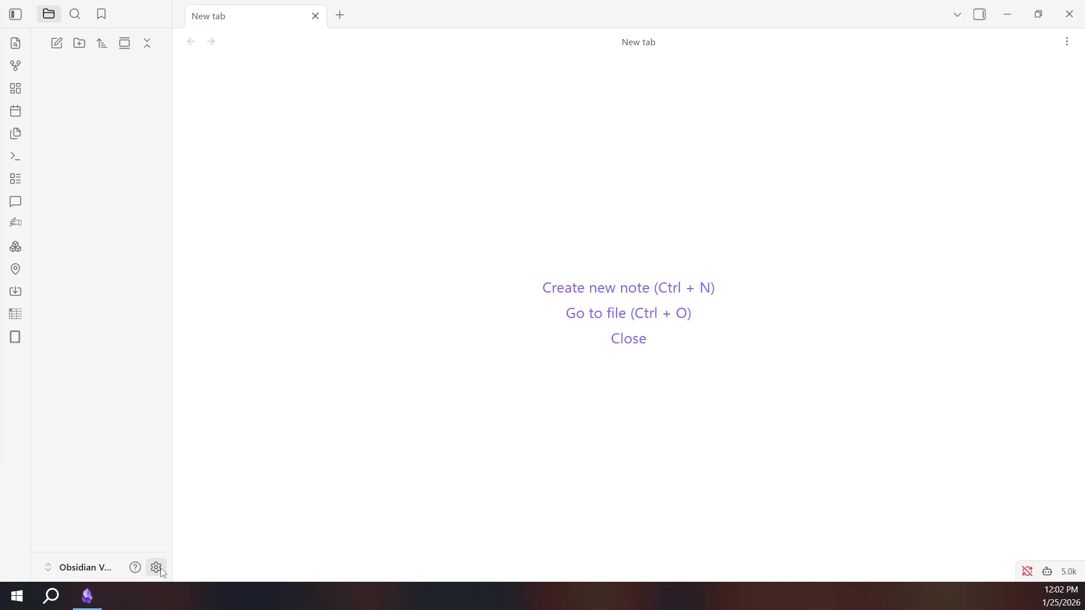
left_click(115, 567)
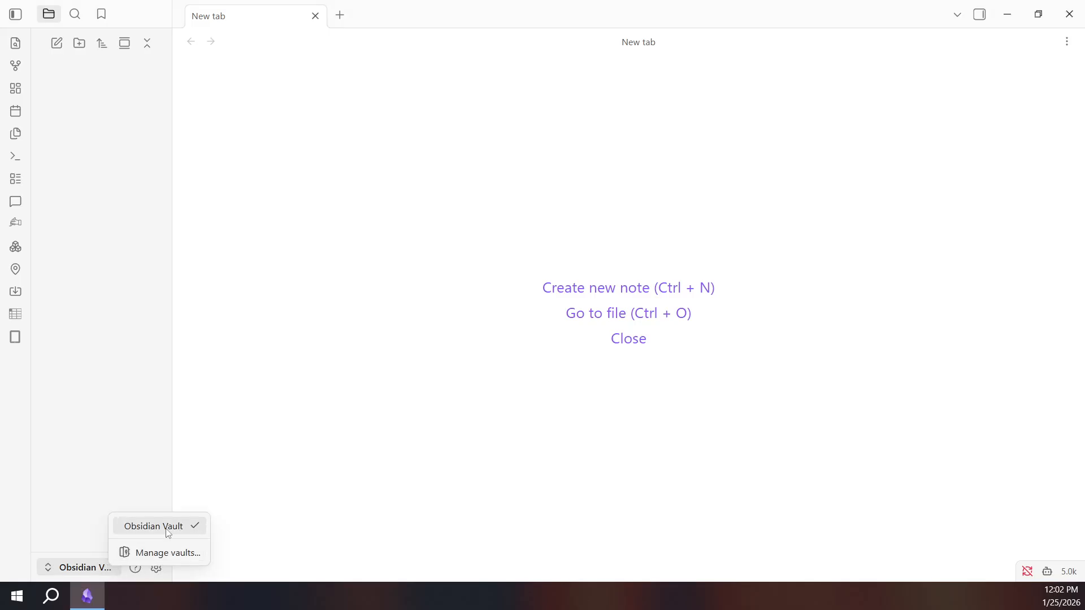
left_click(151, 530)
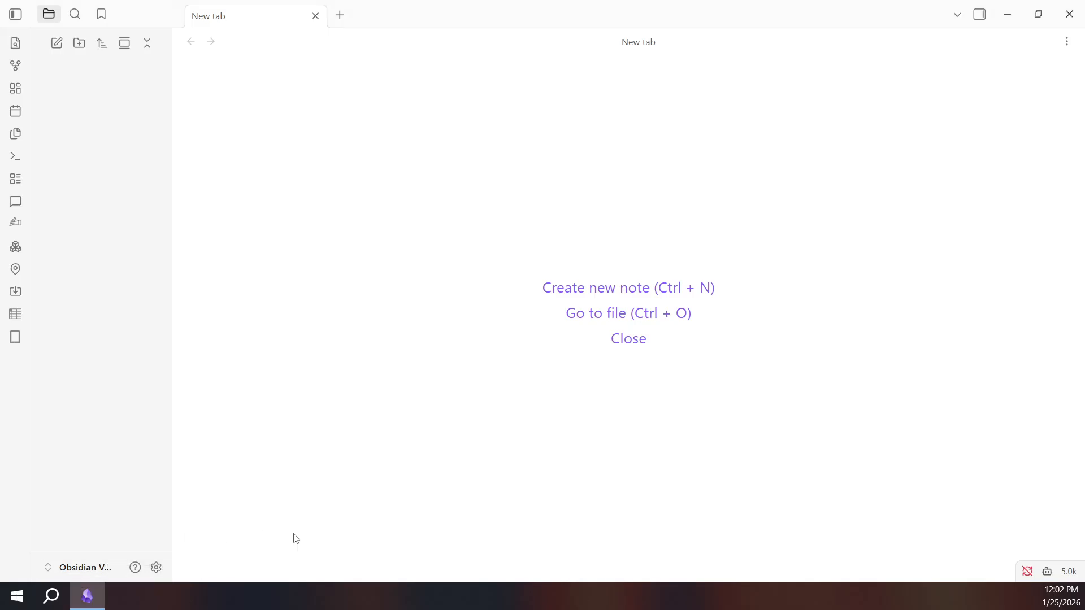
Search the community plugins for Templater and open the Templater plugin's page.
left_click(156, 567)
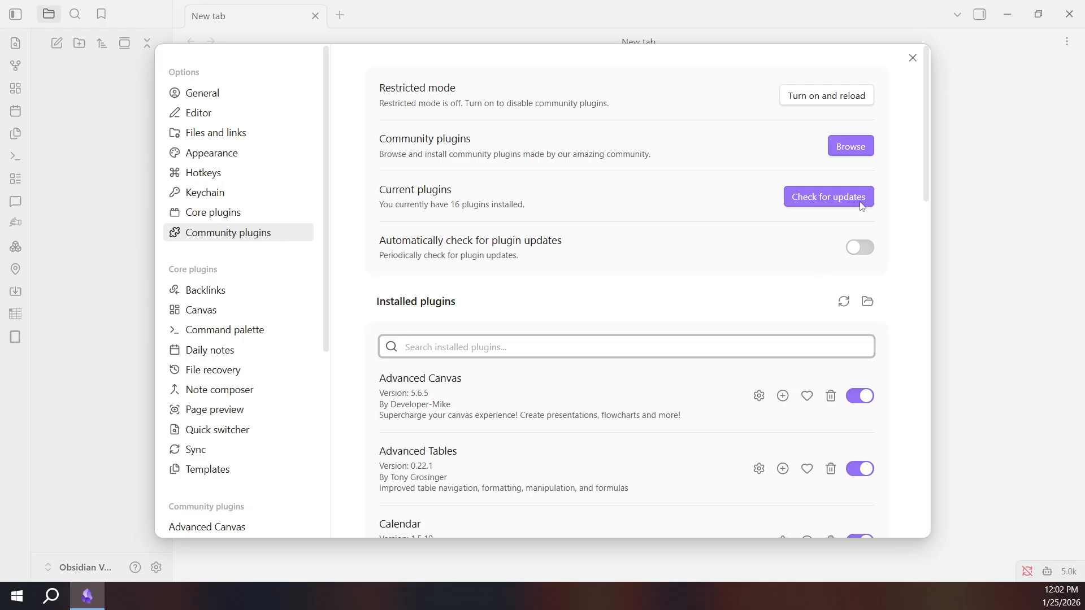
left_click(850, 150)
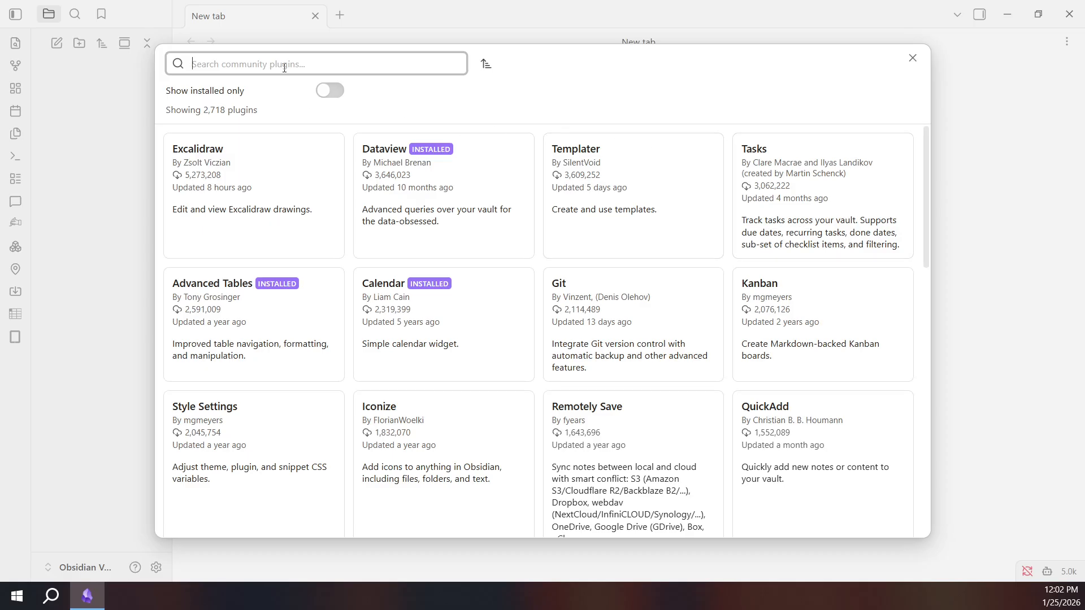
type("Te")
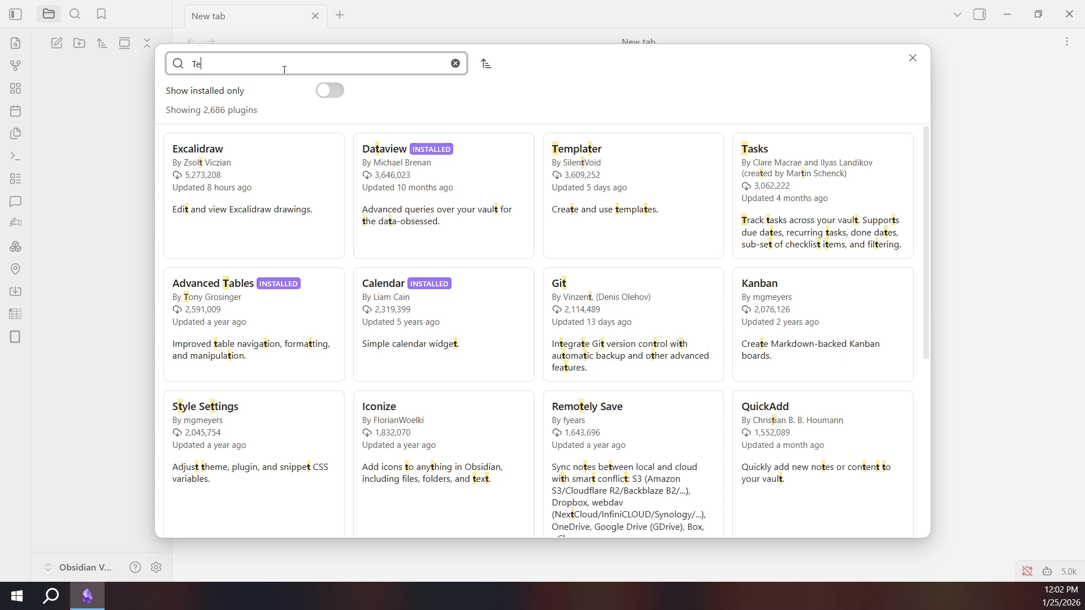
type("mplater")
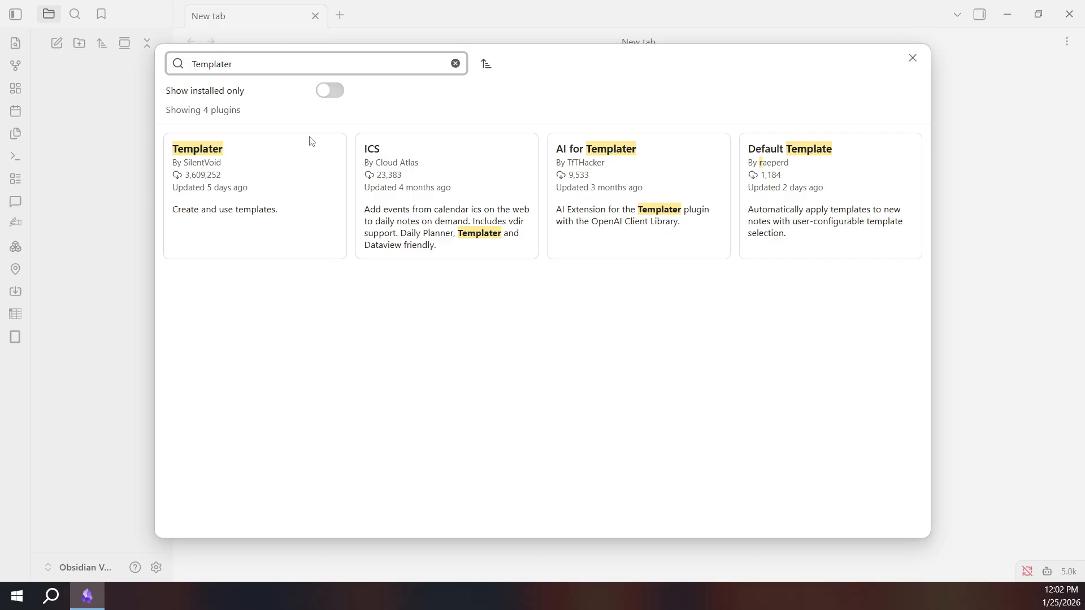
left_click(271, 164)
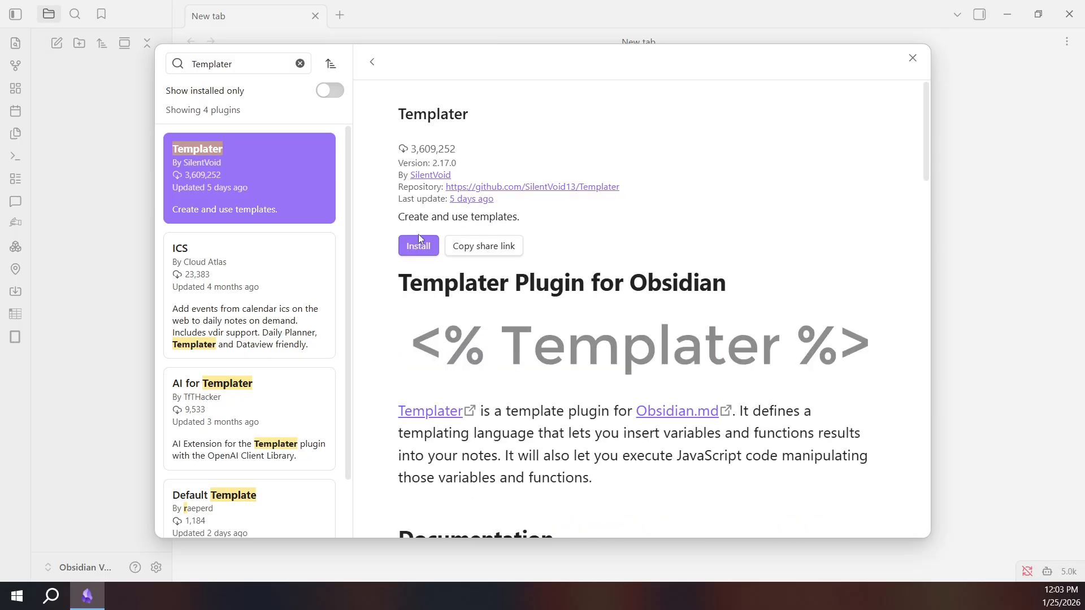
Install and enable the Templater community plugin, and close the settings.
left_click(428, 248)
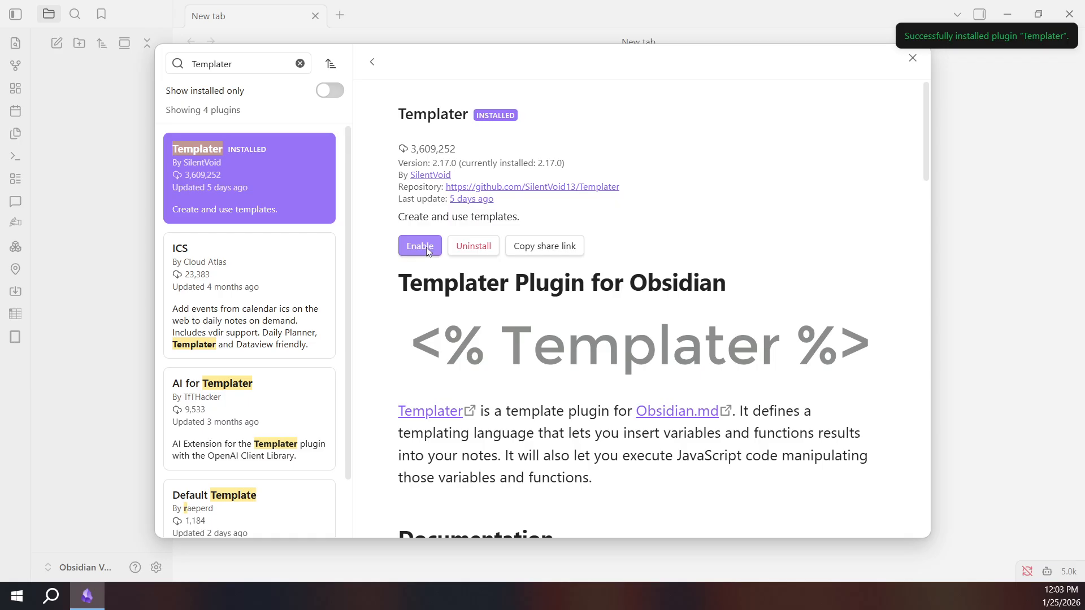
left_click(426, 246)
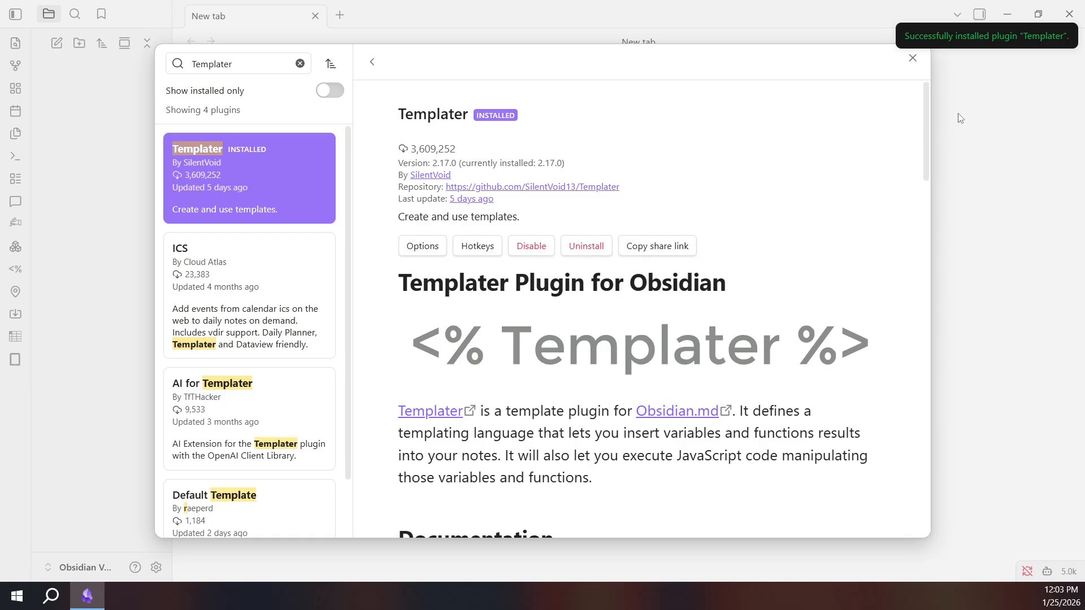
left_click(912, 59)
left_click(912, 58)
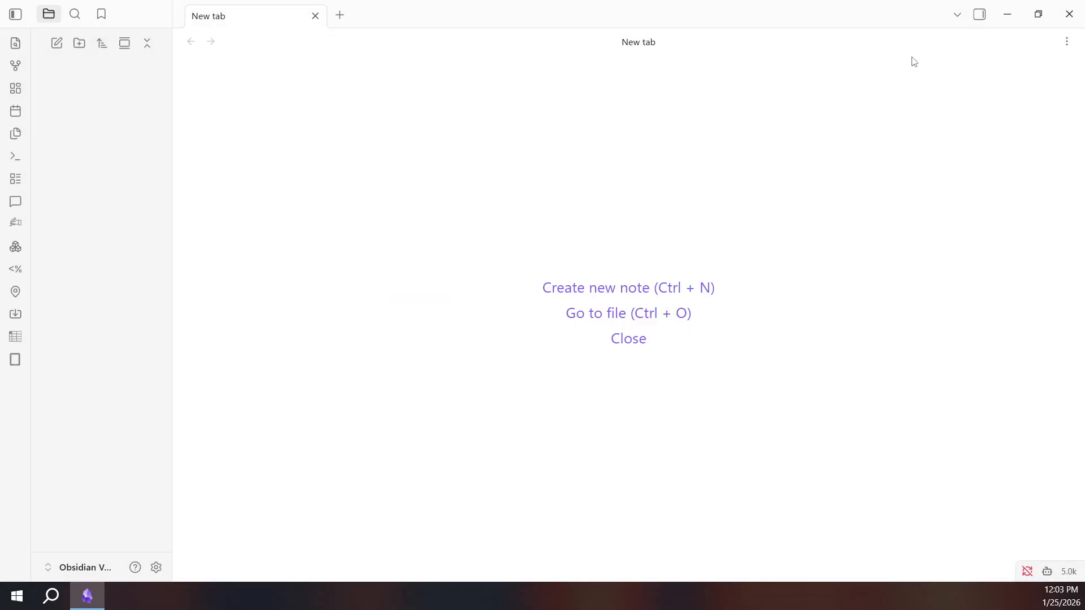
Create a folder named Templates in the vault.
left_click(80, 45)
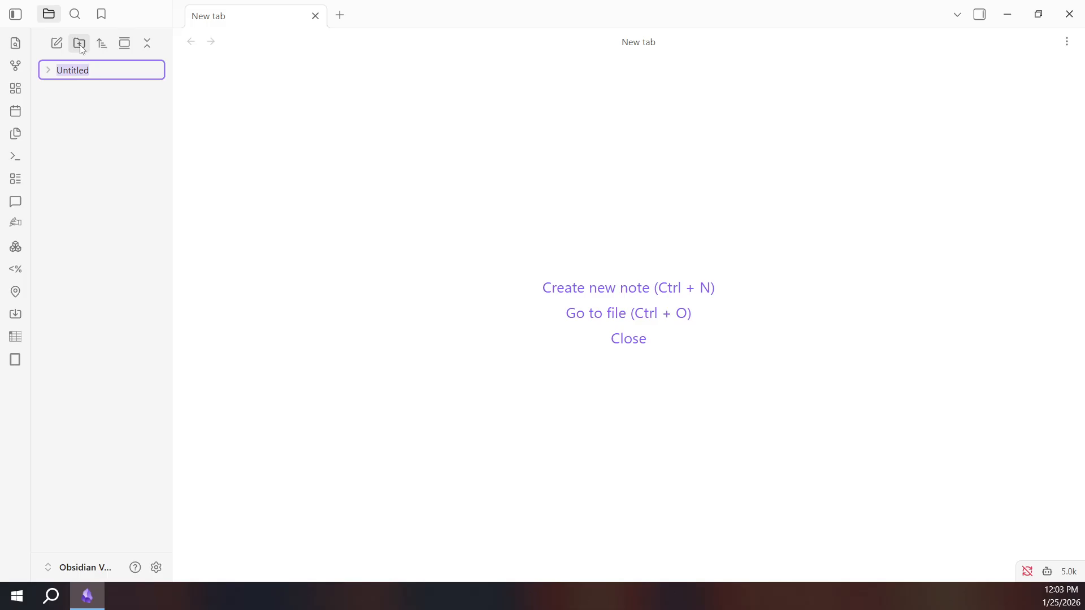
type("Templates")
key("Return")
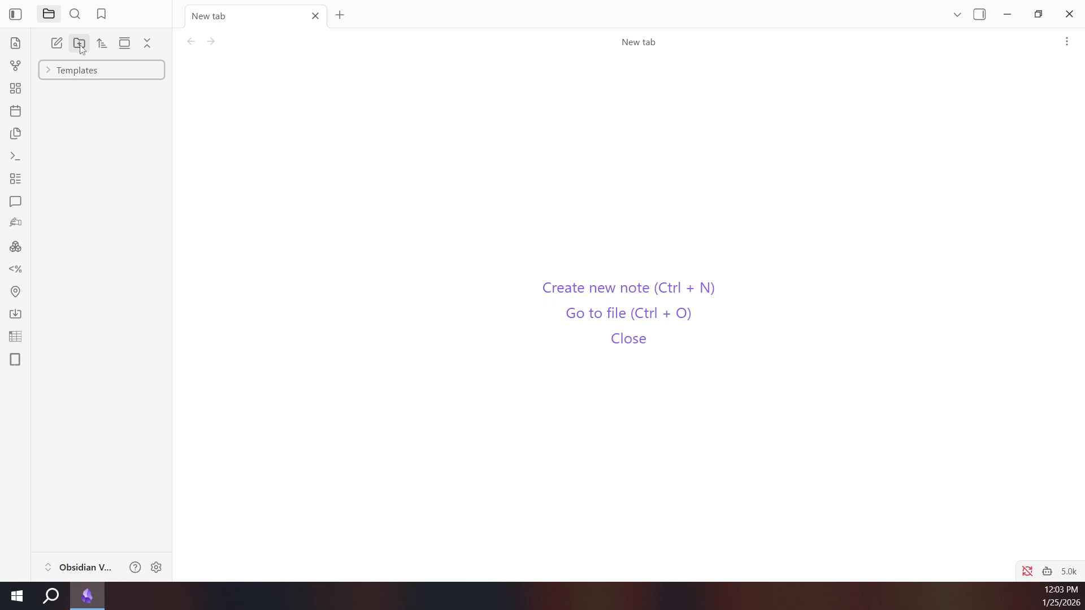
Create a note titled "Template project" inside the Templates folder.
right_click(86, 77)
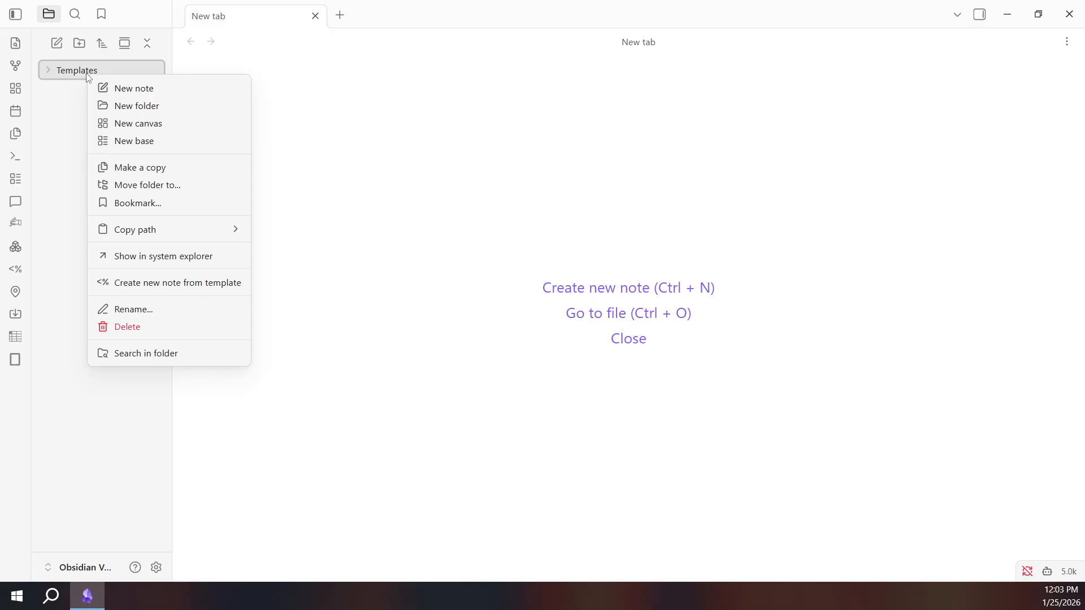
left_click(181, 95)
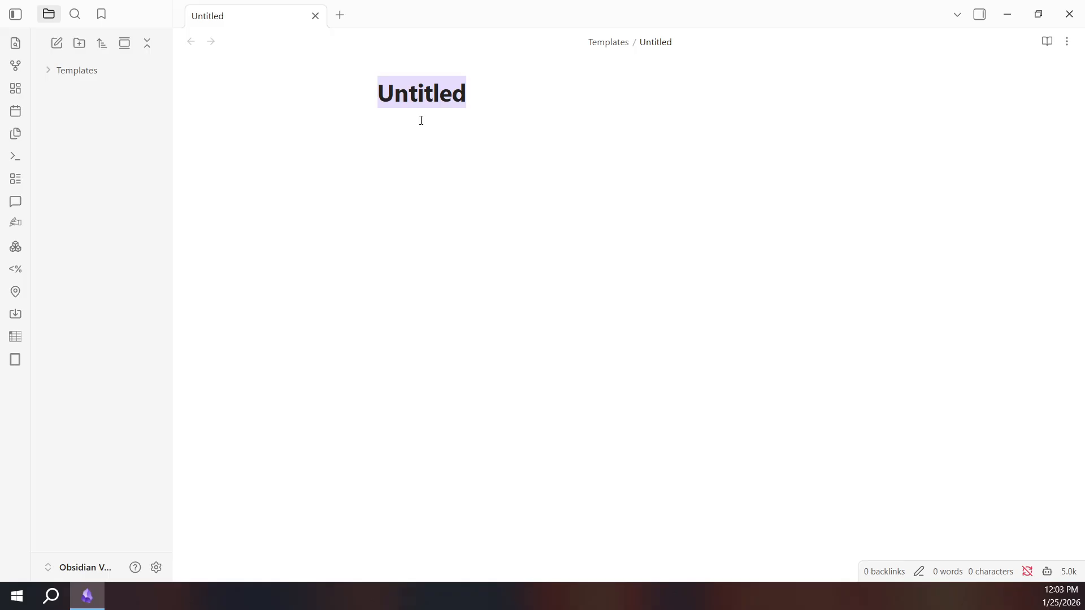
type("Te")
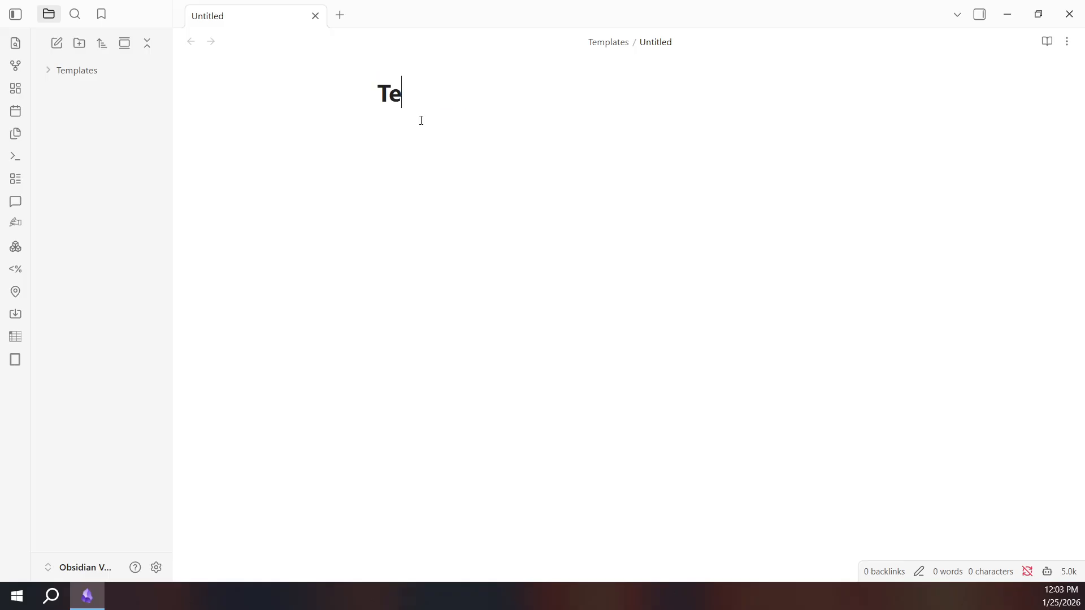
type("mplate")
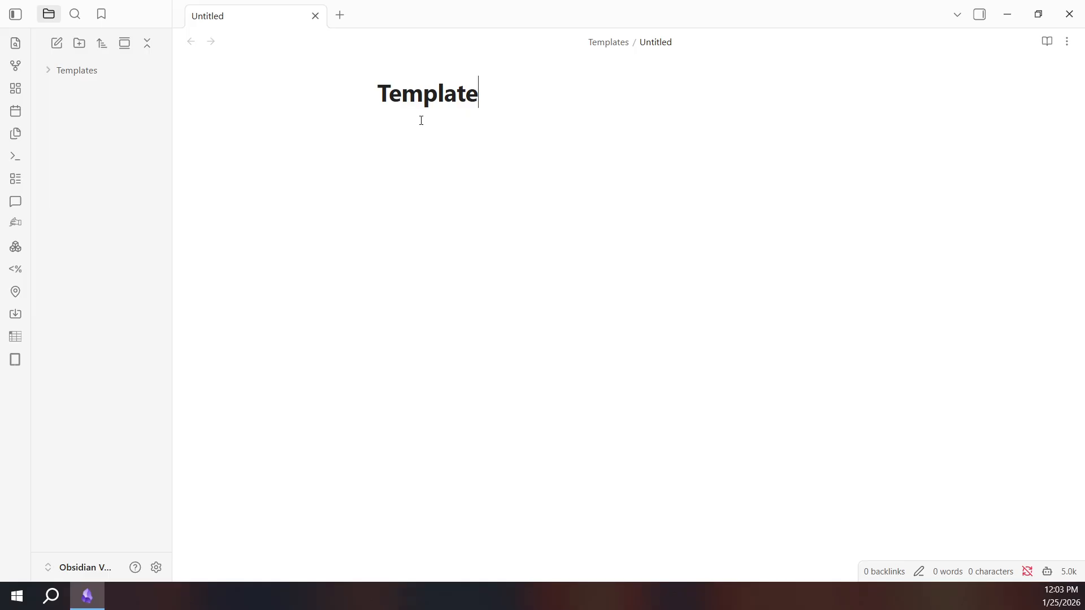
type(" project")
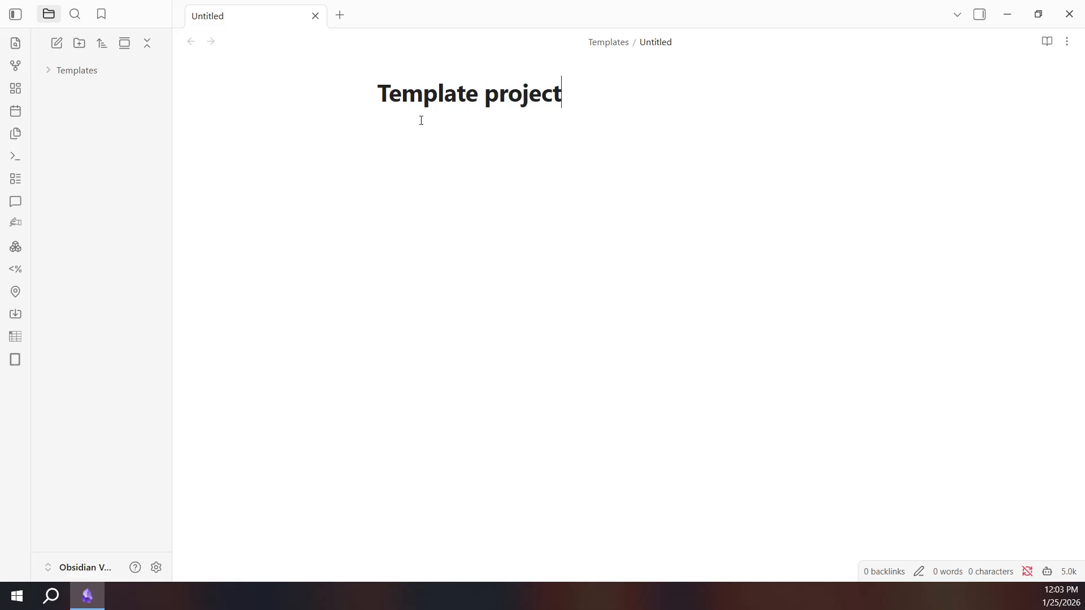
key("Return")
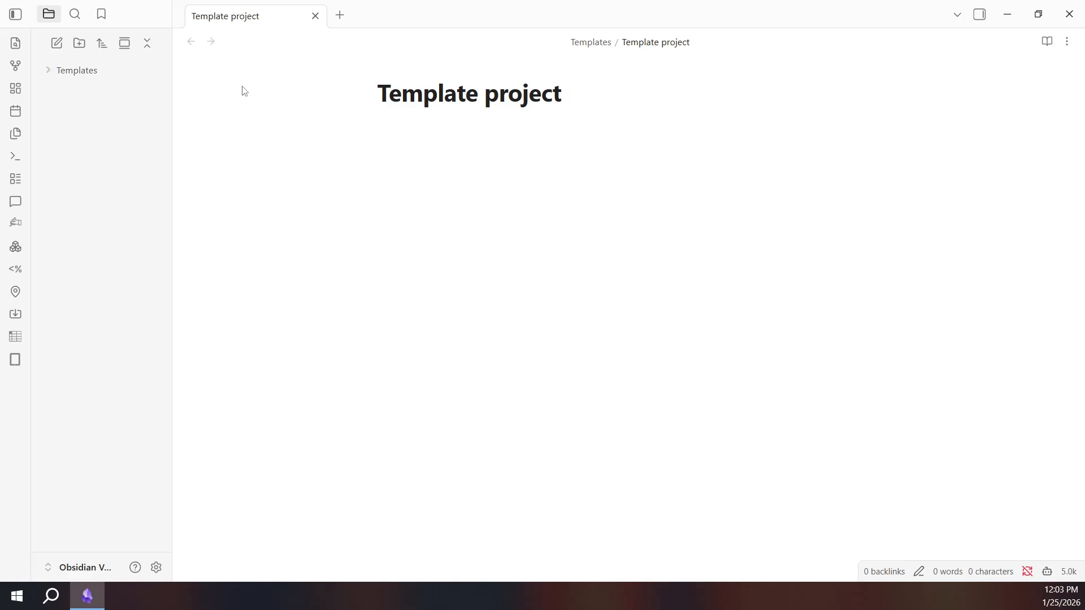
Create a second folder named Template2 in the vault.
left_click(86, 47)
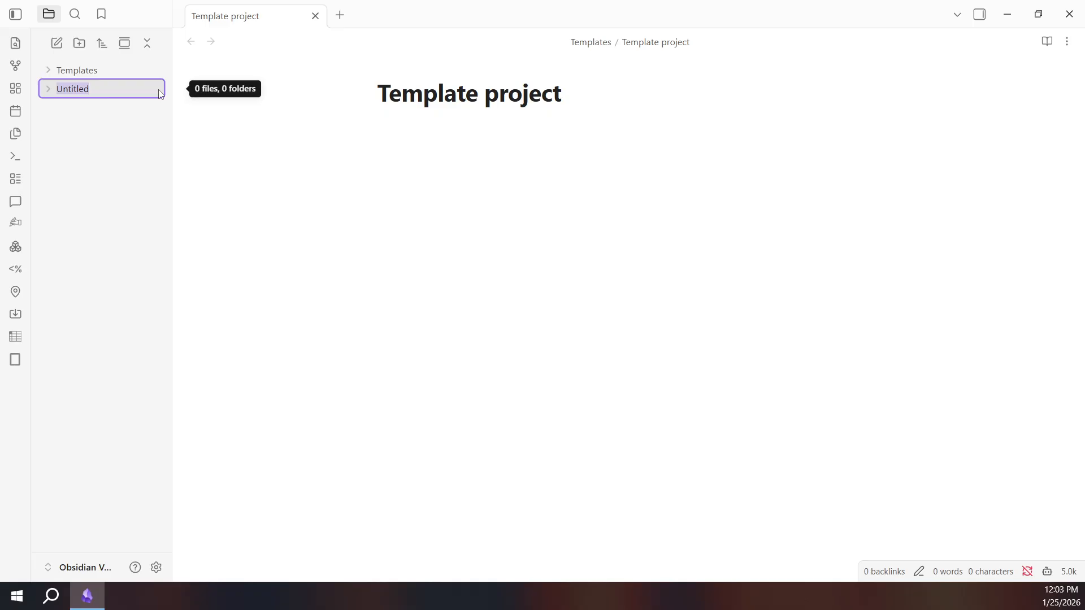
type("Te")
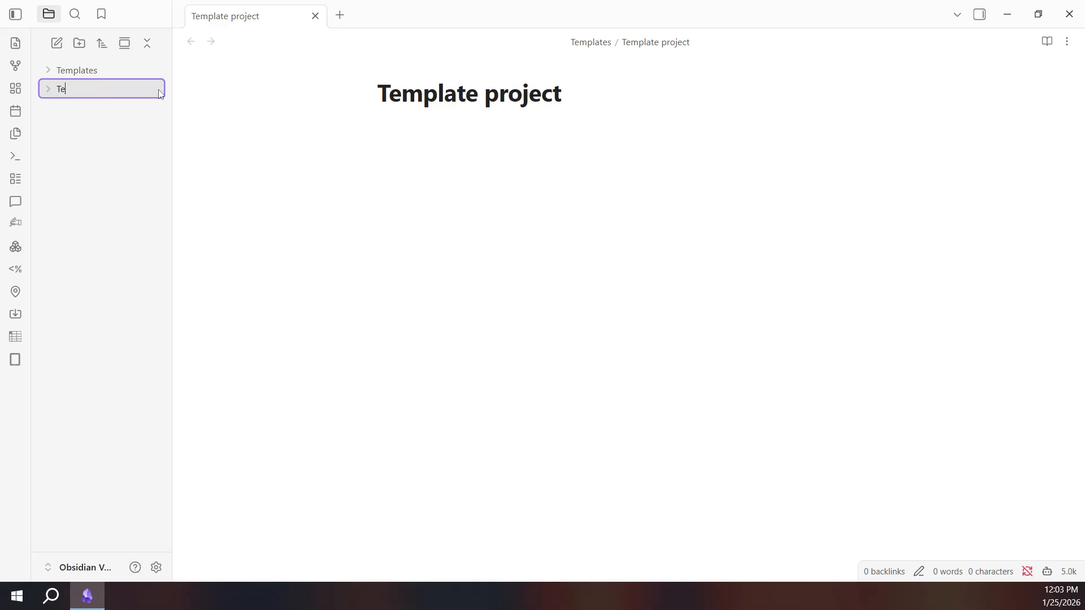
type("mplate2")
key("Return")
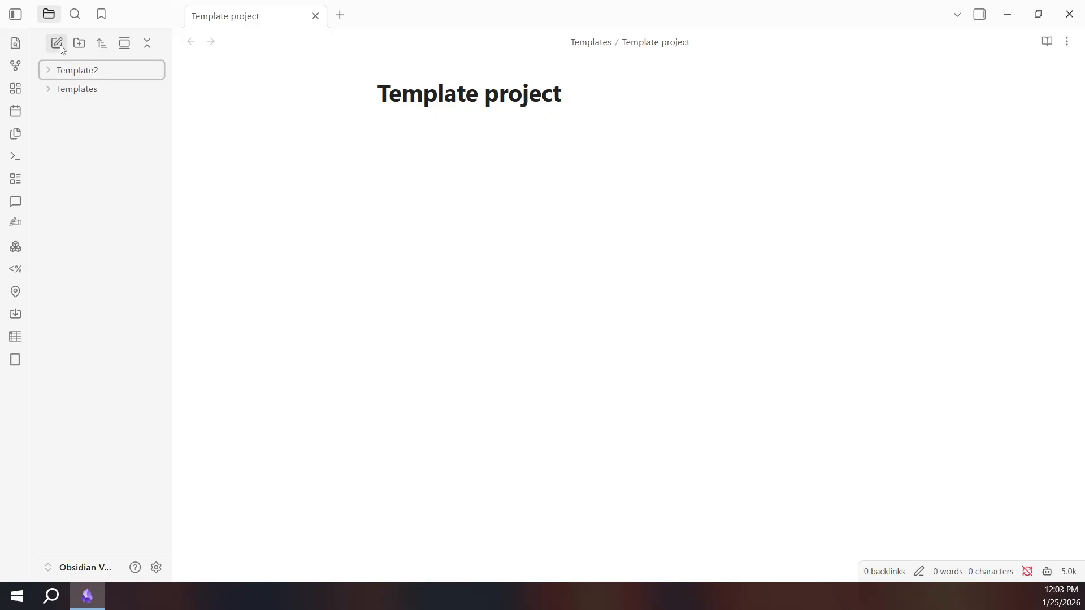
Expand the Templates folder and create a note titled "Template" in the vault's root.
left_click(80, 91)
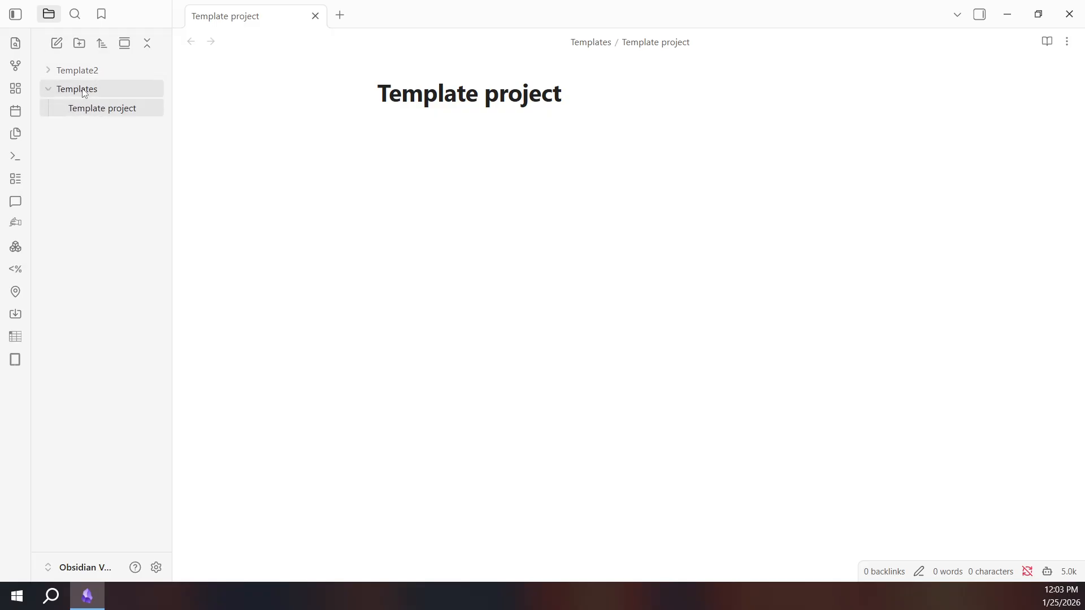
left_click(97, 115)
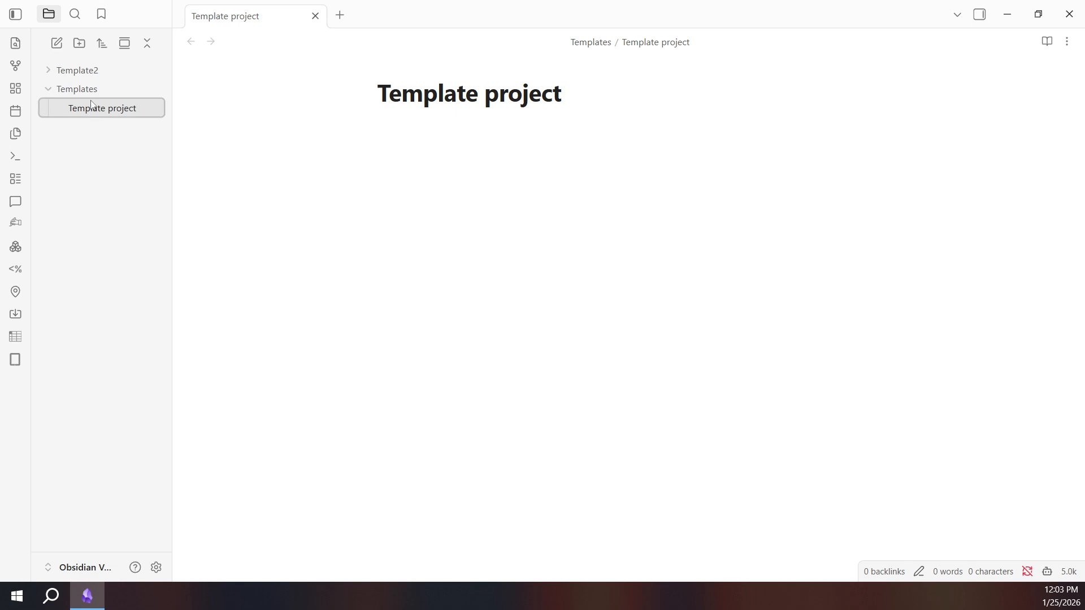
left_click(57, 43)
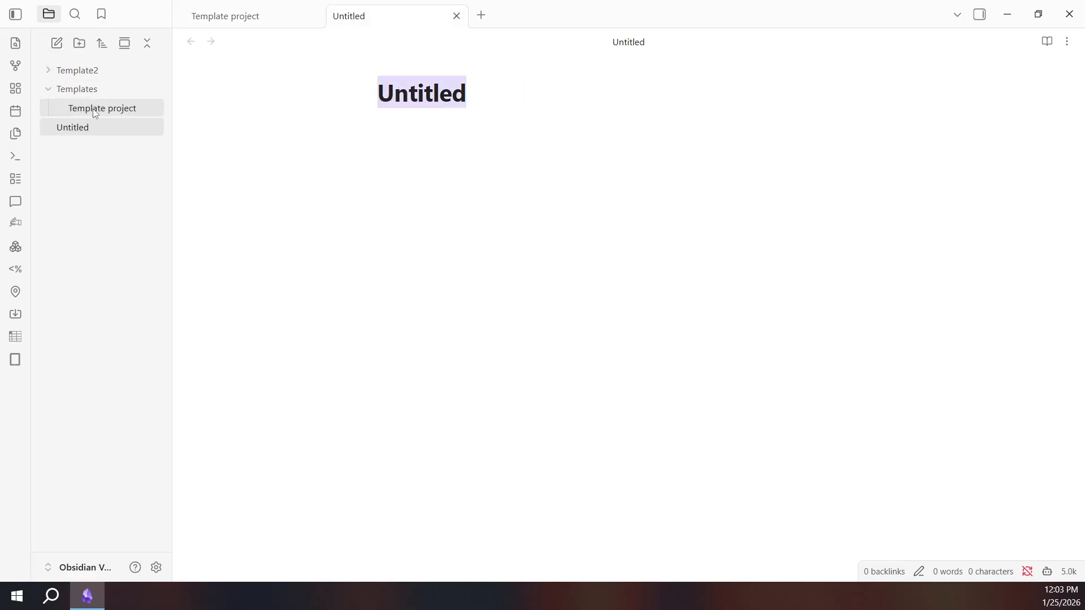
type("Te")
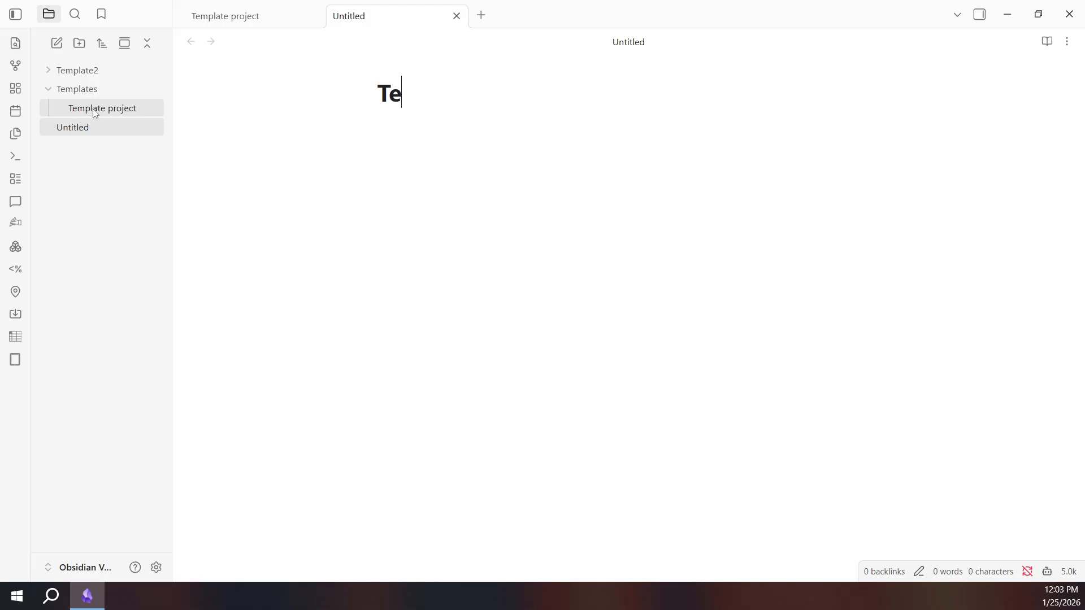
type("mplate")
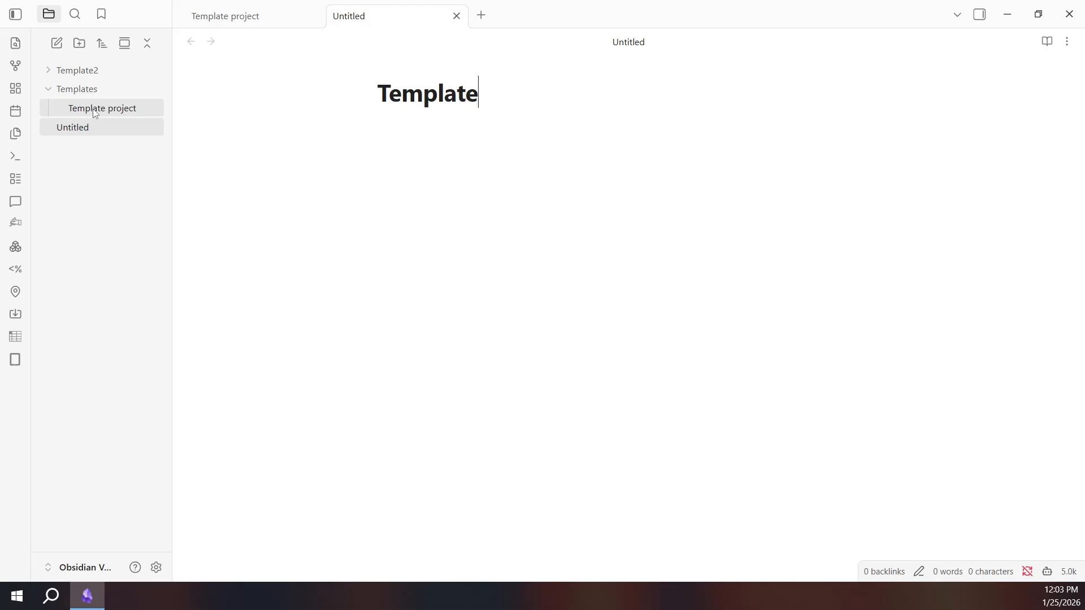
key("Return")
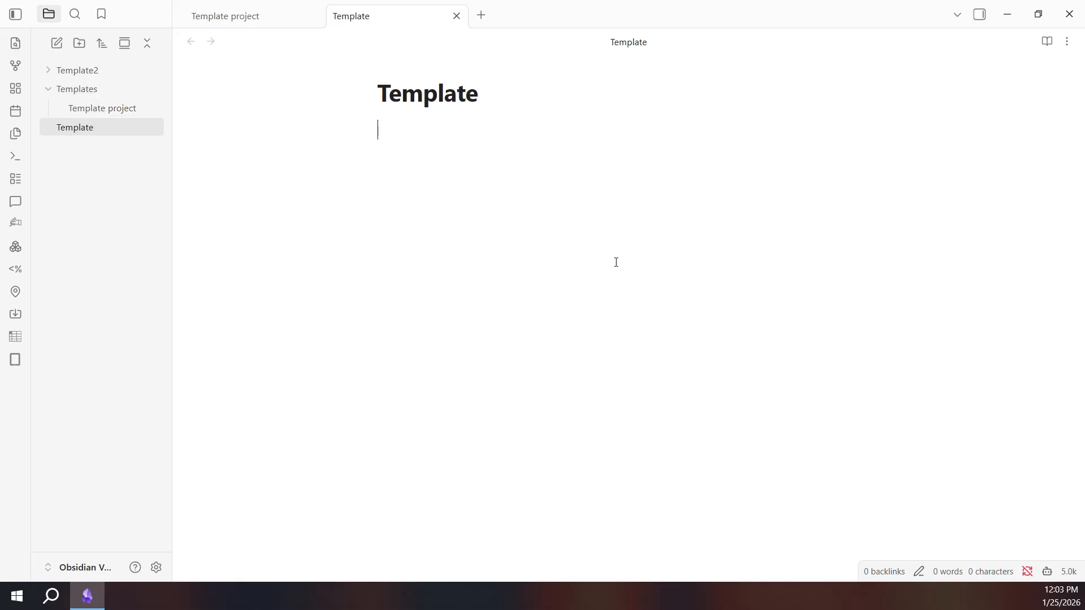
Insert the "Template project" template into the Template note with the "Templates: Insert template" command.
key("ctrl+p")
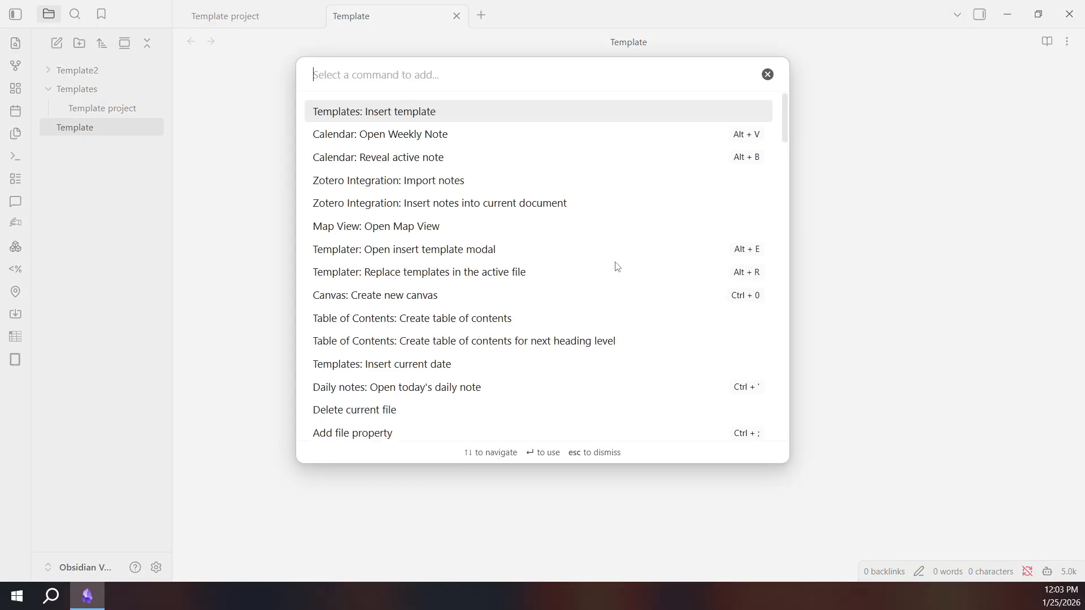
type("templa")
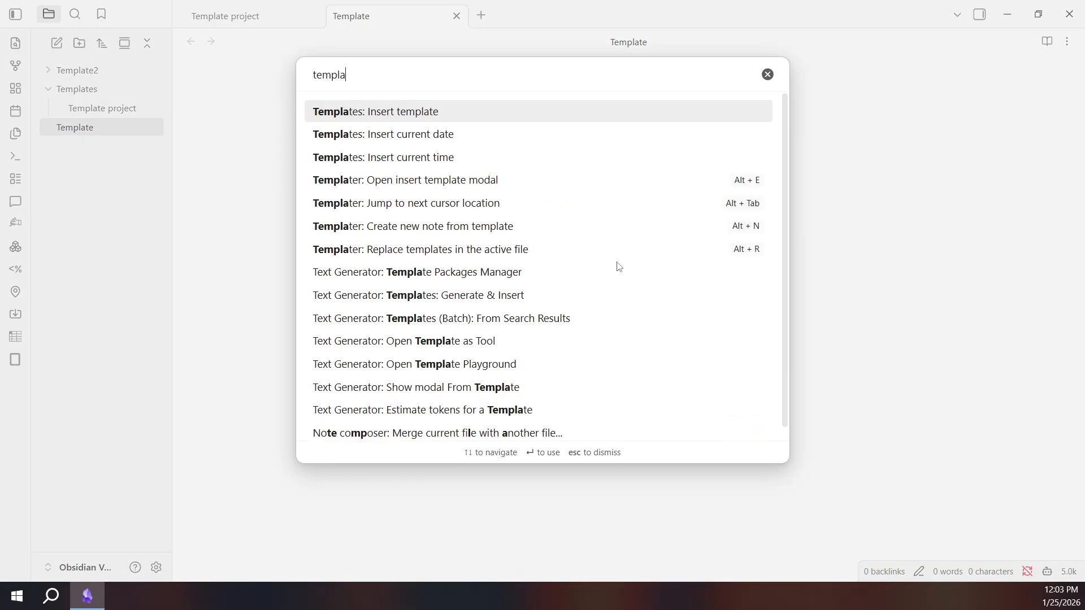
left_click(423, 117)
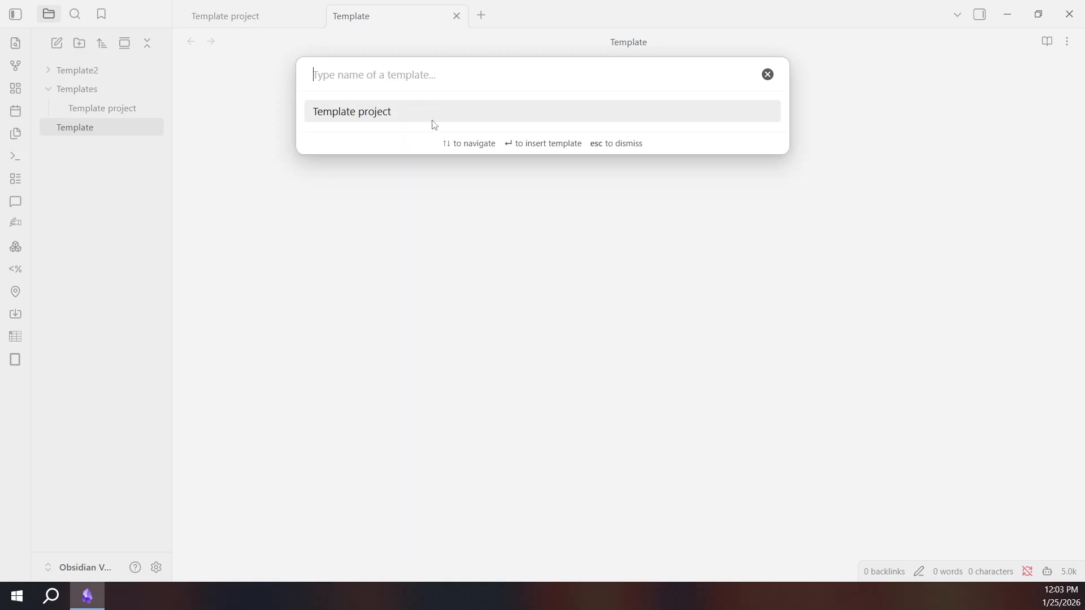
left_click(371, 112)
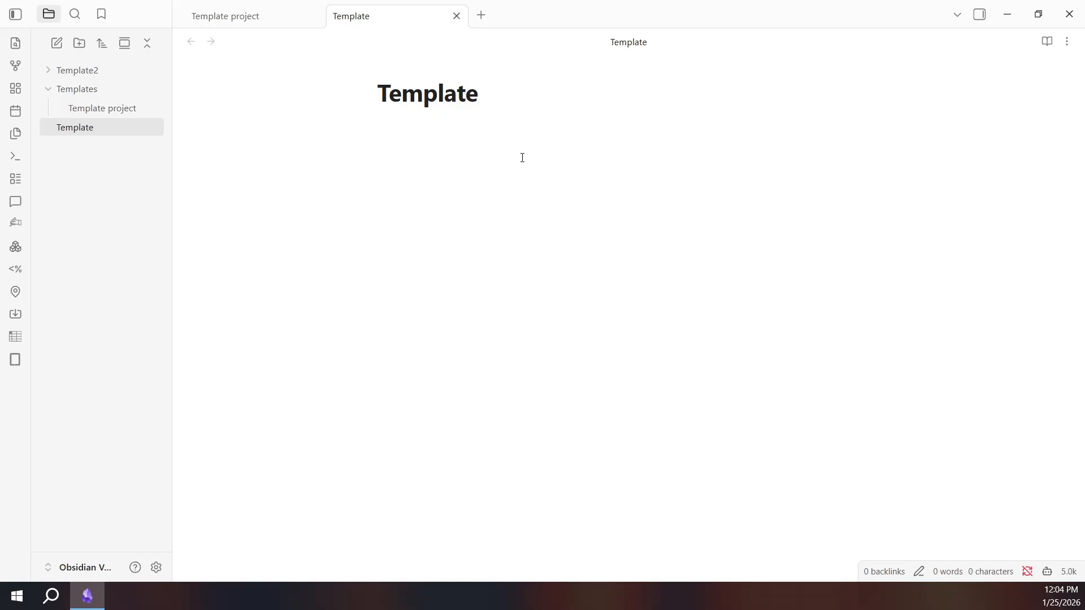
Run the "Templates: Insert template" command again in the Template note to bring up the template picker.
key("ctrl+p")
type("template")
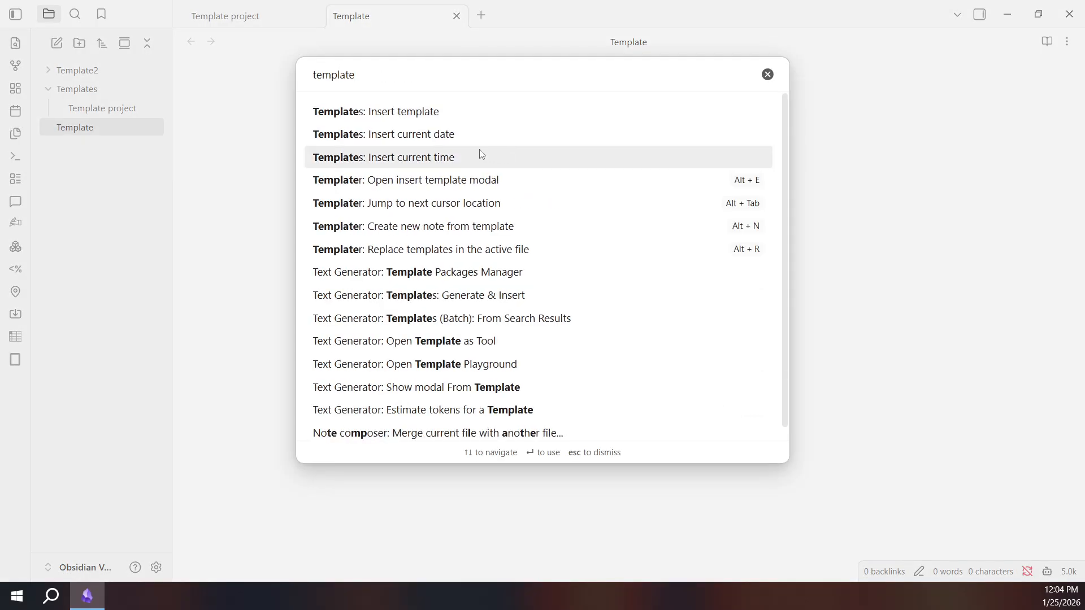
left_click(460, 106)
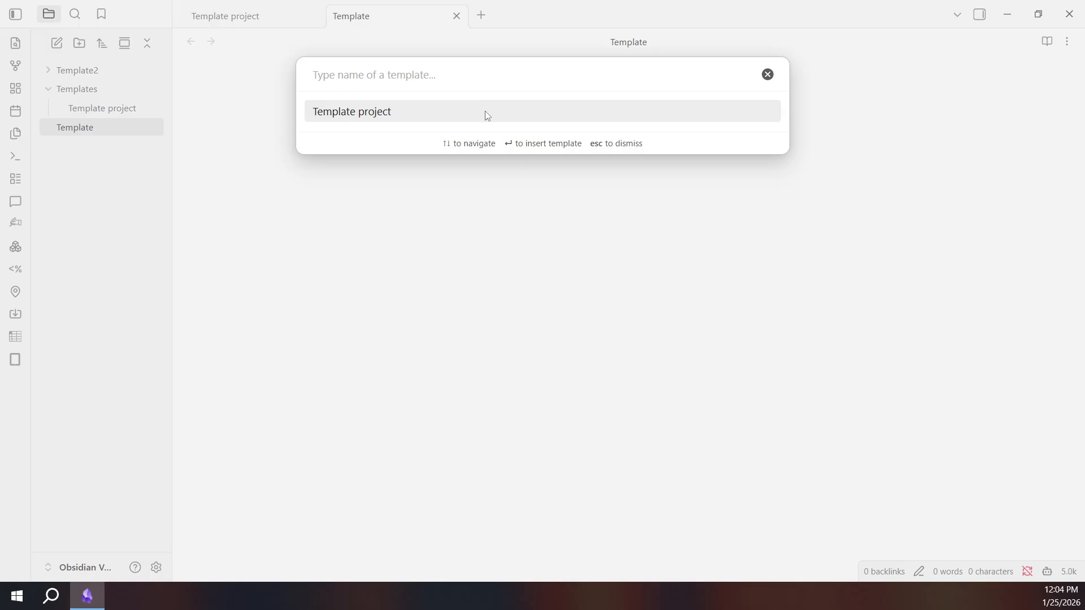